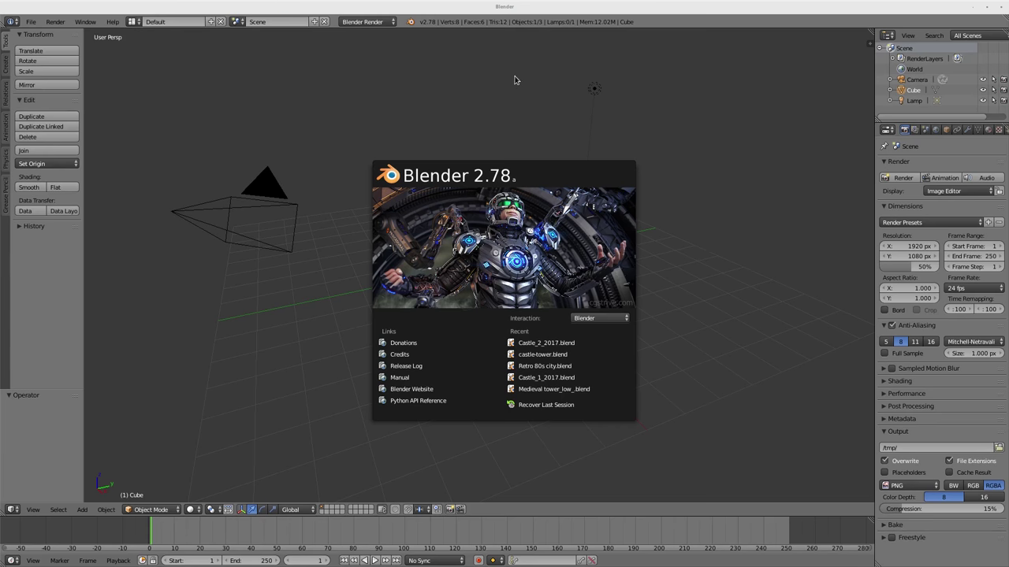
Step: Dismiss the splash screen and switch the workspace to the Video Editing layout
{"action": "left_click", "coordinate": [483, 6]}
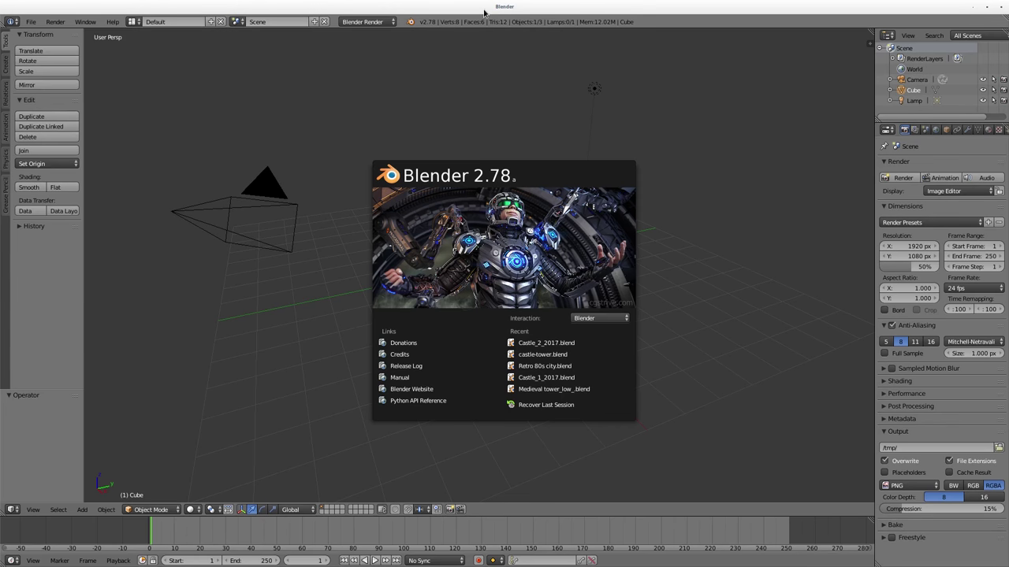
{"action": "left_click", "coordinate": [129, 26]}
{"action": "left_click", "coordinate": [130, 22]}
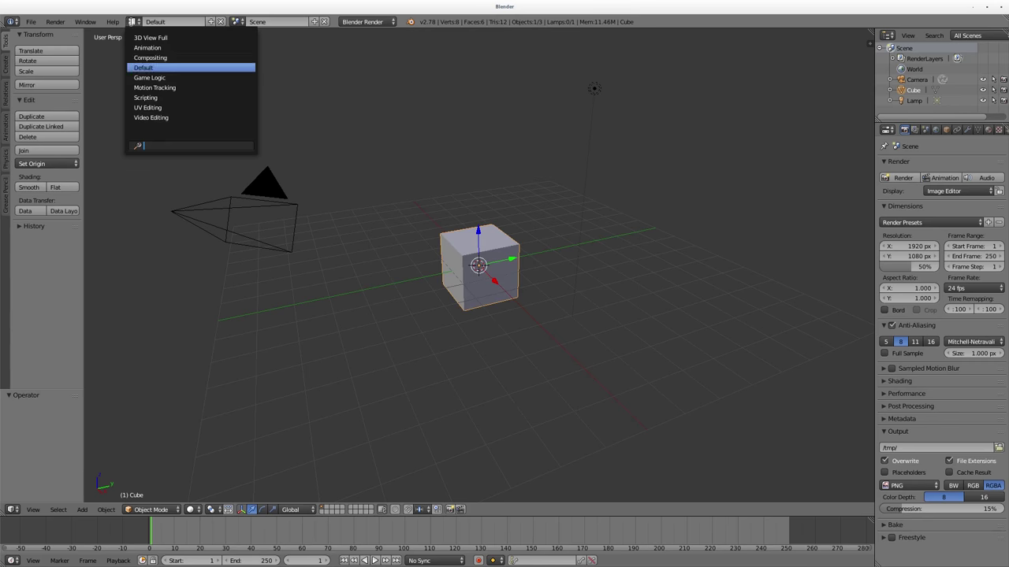
{"action": "left_click", "coordinate": [151, 118]}
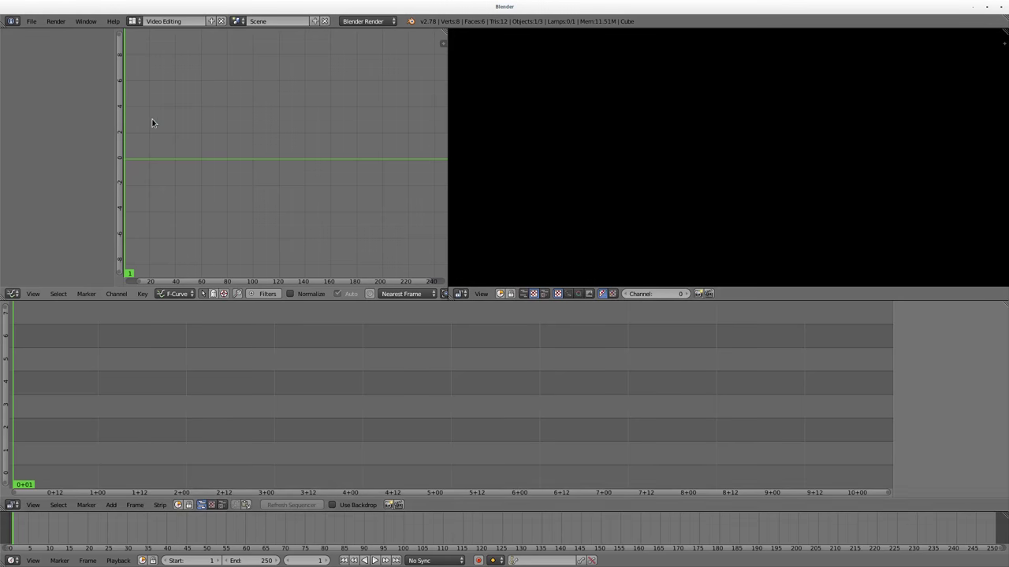
Step: Add MVI_3573.MOV, MVI_3576.MOV and MVI_3581.MOV from /tmp/videos/ to the sequencer as movie strips with Sound disabled
{"action": "left_click", "coordinate": [111, 505]}
{"action": "left_click", "coordinate": [127, 461]}
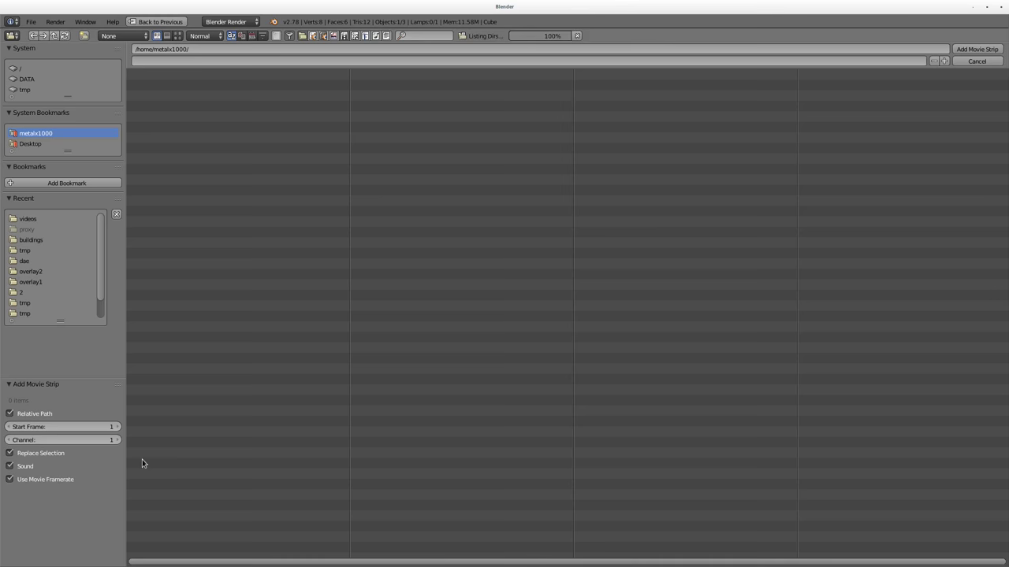
{"action": "left_click", "coordinate": [33, 218]}
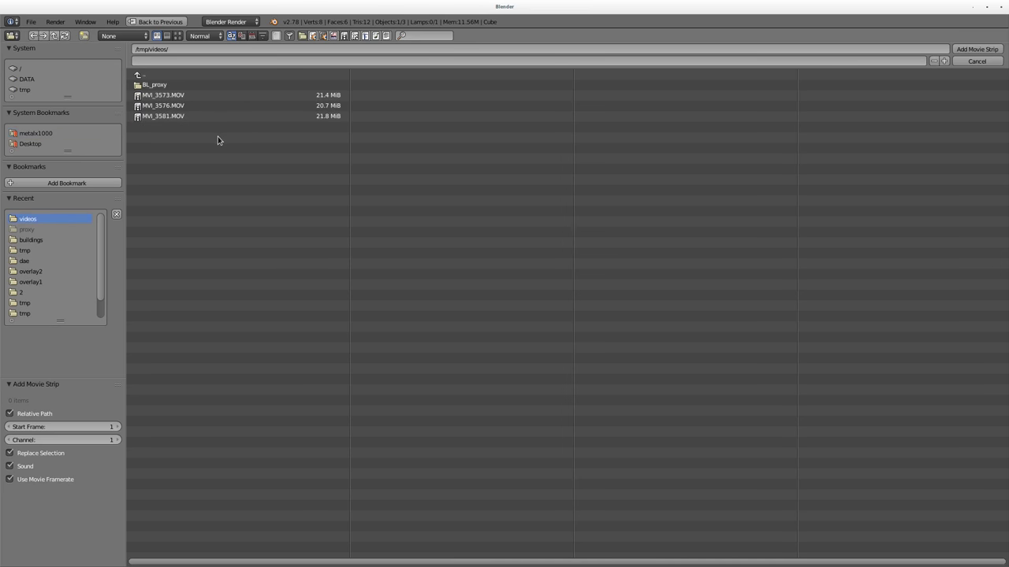
{"action": "left_click_drag", "start_coordinate": [220, 143], "coordinate": [167, 85]}
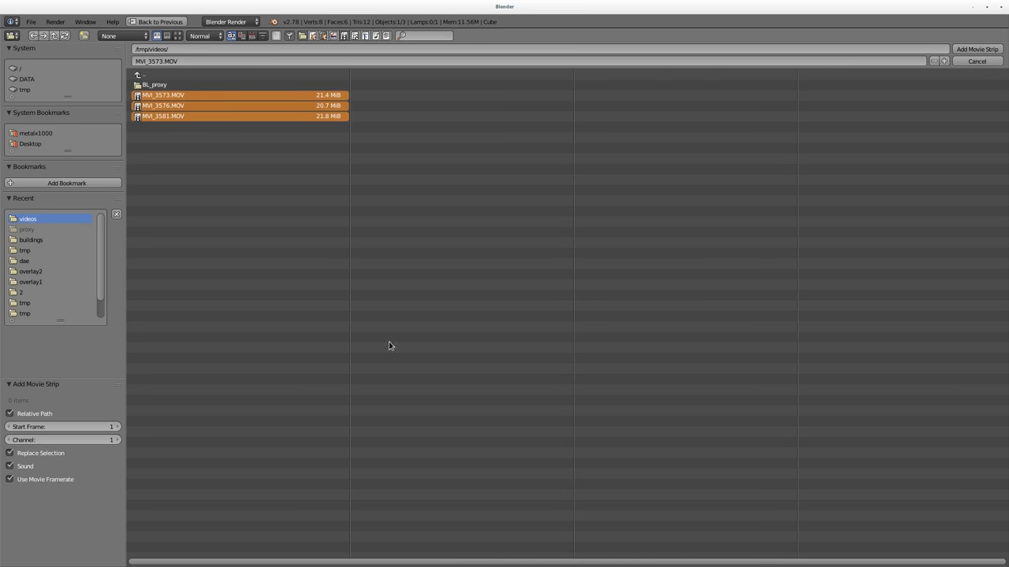
{"action": "left_click", "coordinate": [61, 469]}
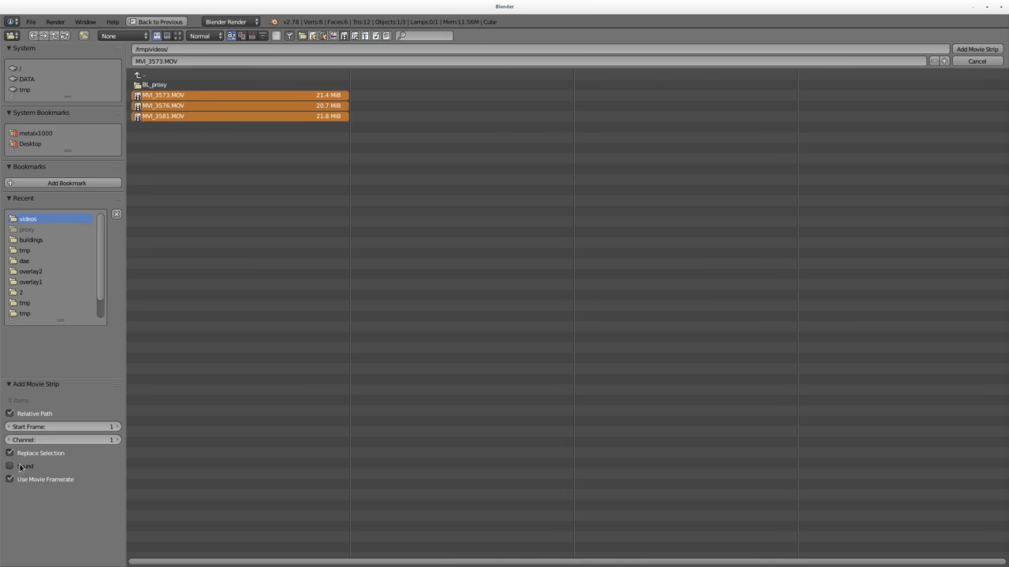
{"action": "left_click", "coordinate": [985, 49]}
Step: Fit the video preview to its area and move the playhead to frame 73 in the first clip
{"action": "scroll", "coordinate": [302, 359], "scroll_direction": "down", "scroll_amount": 3}
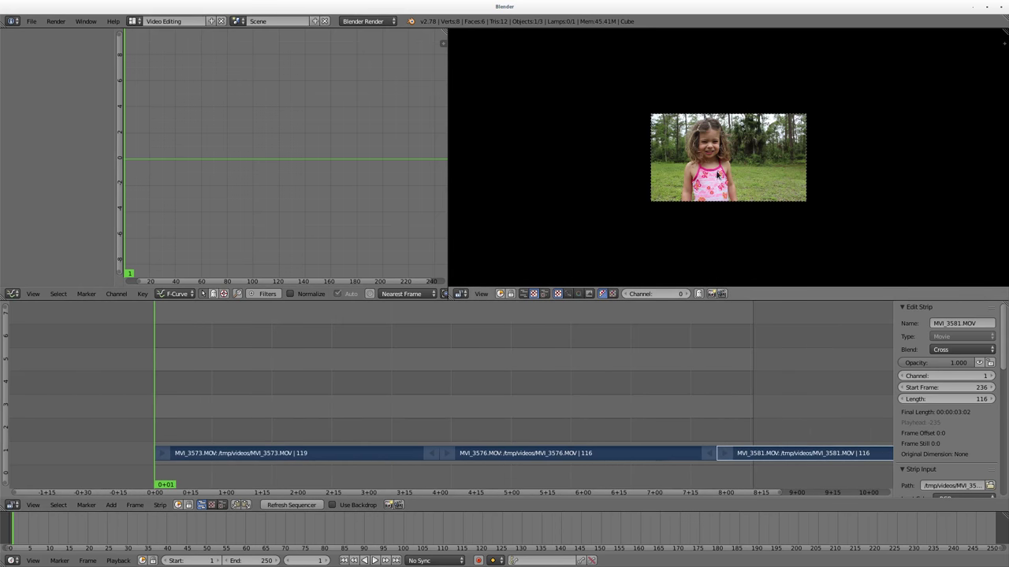
{"action": "key", "text": "Home"}
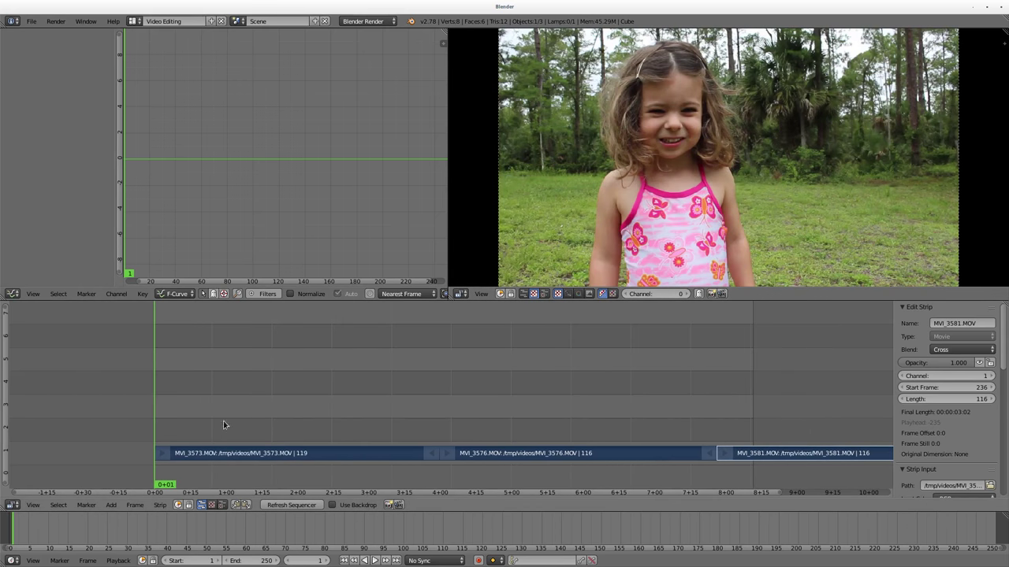
{"action": "left_click", "coordinate": [326, 410]}
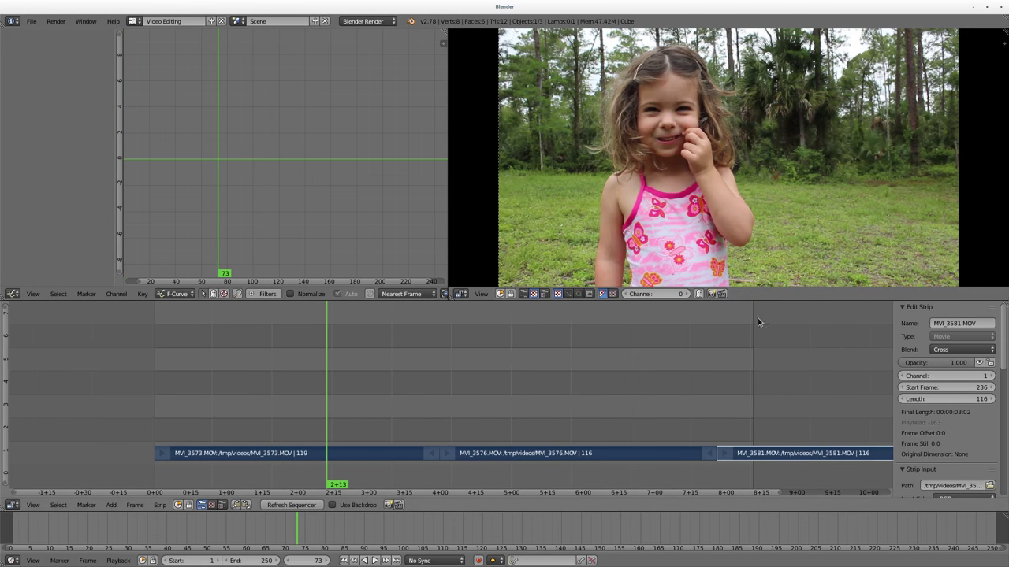
Step: Add a Curves modifier to the MVI_3573.MOV strip
{"action": "scroll", "coordinate": [946, 437], "scroll_direction": "down", "scroll_amount": 5}
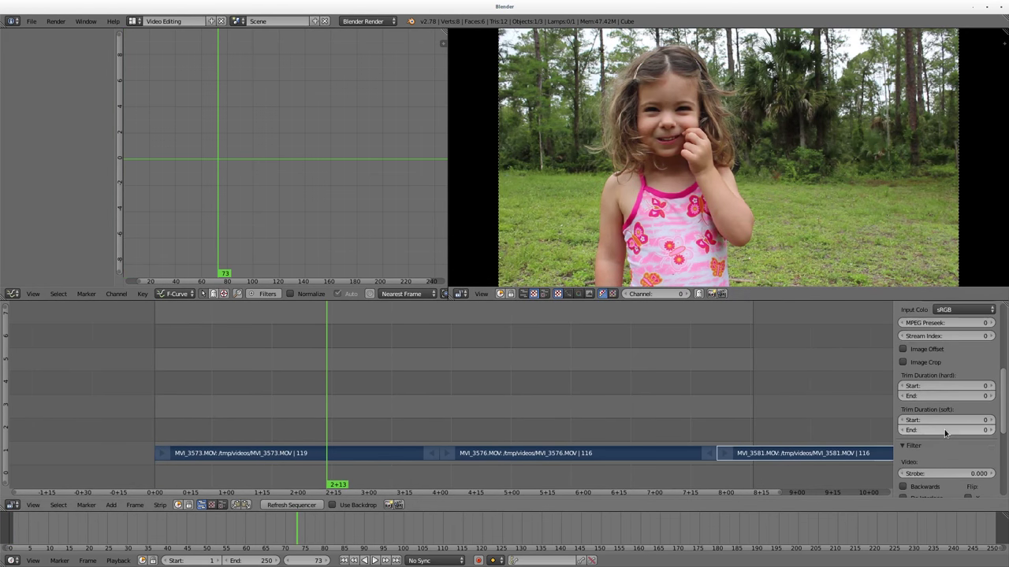
{"action": "scroll", "coordinate": [948, 394], "scroll_direction": "up", "scroll_amount": 5}
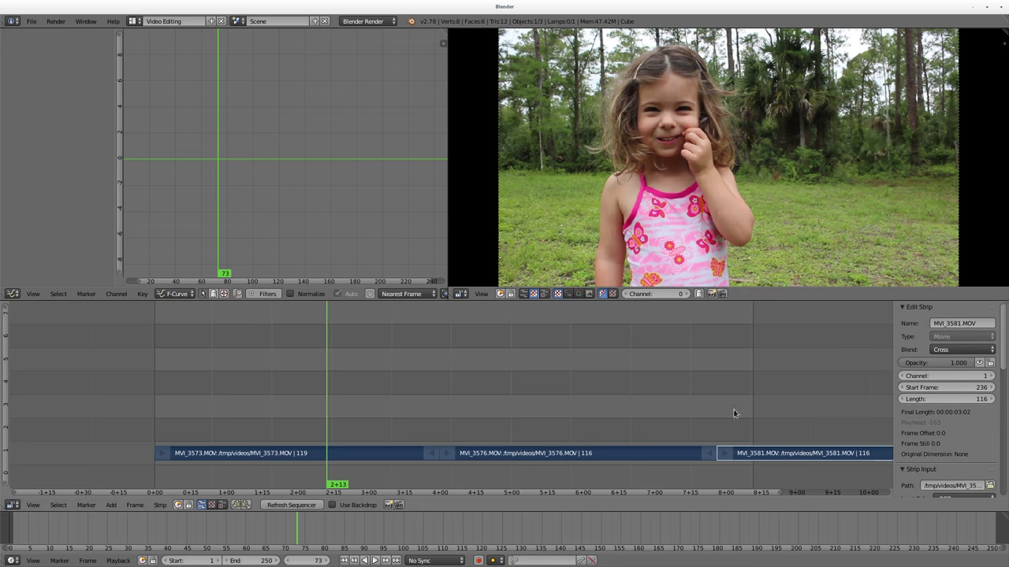
{"action": "left_click", "coordinate": [378, 456]}
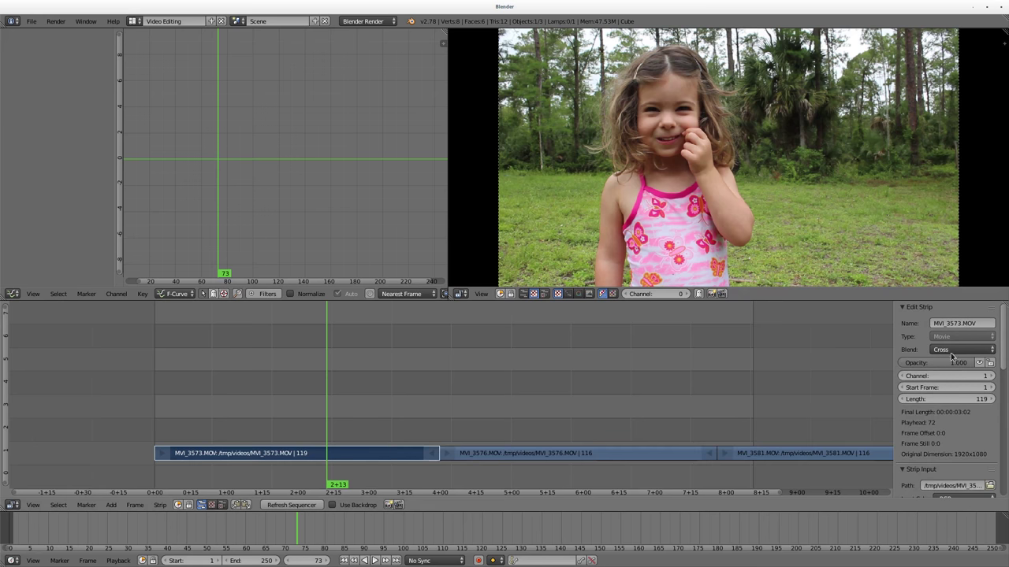
{"action": "scroll", "coordinate": [951, 357], "scroll_direction": "down", "scroll_amount": 5}
{"action": "scroll", "coordinate": [951, 357], "scroll_direction": "down", "scroll_amount": 1}
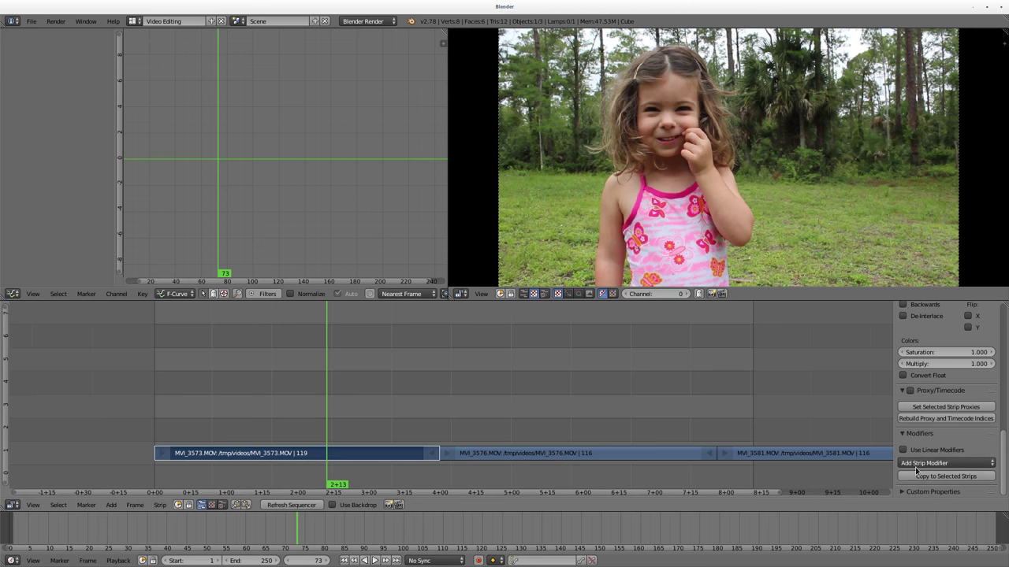
{"action": "left_click", "coordinate": [927, 465]}
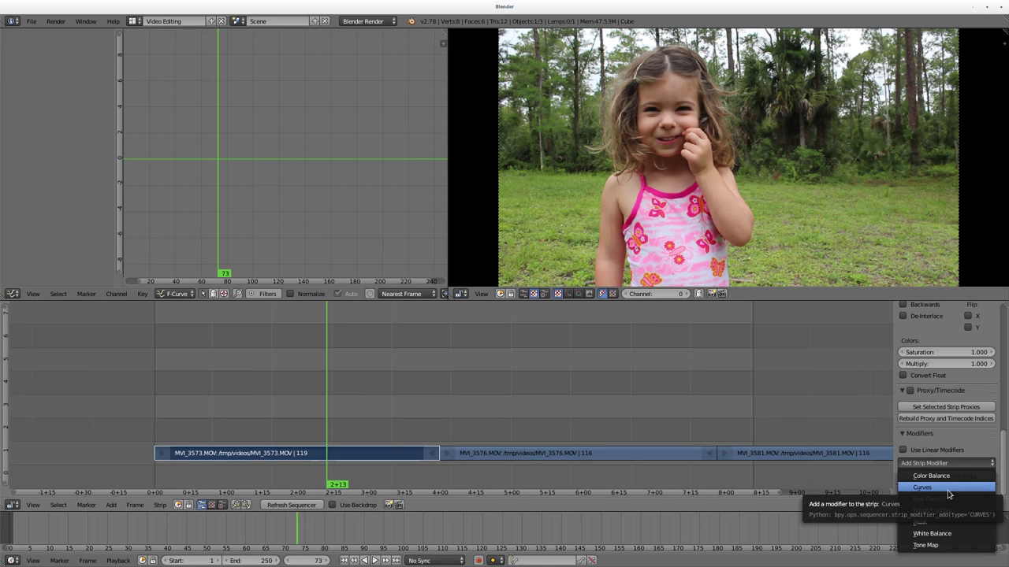
{"action": "left_click", "coordinate": [949, 489]}
Step: Shape the combined curve into a contrast S-curve, raising the highlights and lowering the shadows to about X 0.356, Y 0.256, and collapse the modifier
{"action": "scroll", "coordinate": [962, 441], "scroll_direction": "down", "scroll_amount": 4}
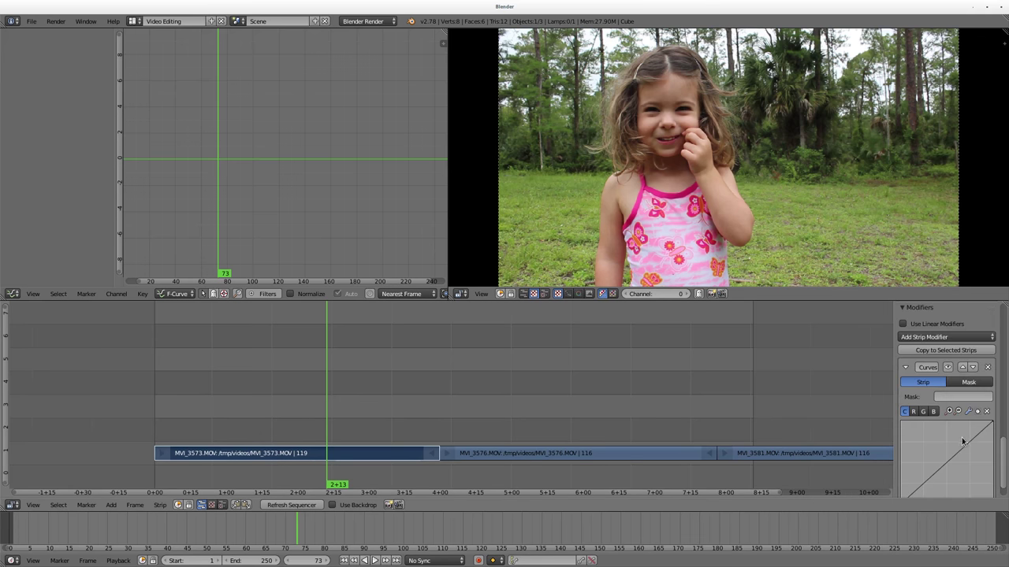
{"action": "left_click_drag", "start_coordinate": [964, 455], "coordinate": [951, 438]}
{"action": "left_click_drag", "start_coordinate": [927, 475], "coordinate": [933, 487]}
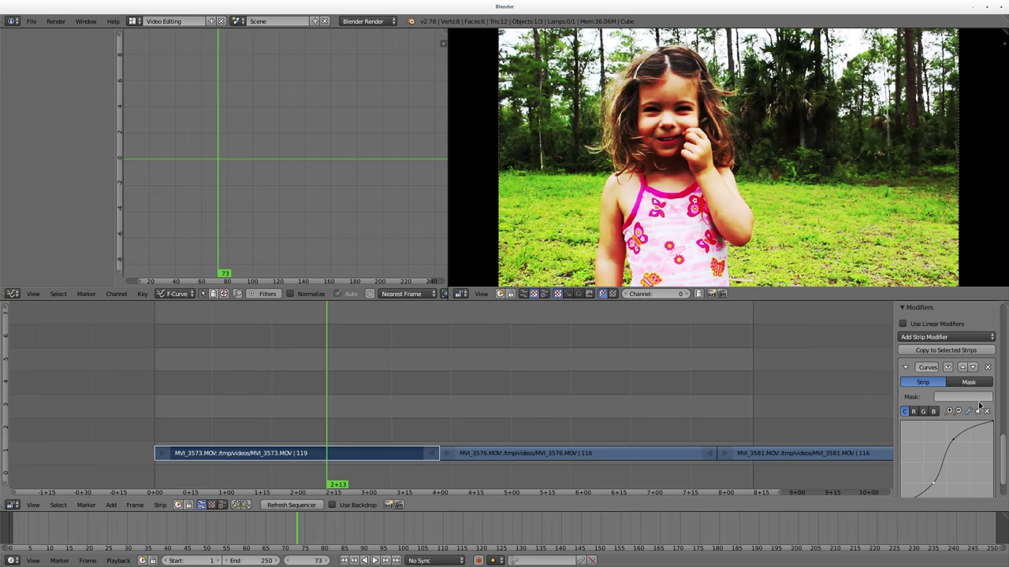
{"action": "scroll", "coordinate": [969, 391], "scroll_direction": "down", "scroll_amount": 2}
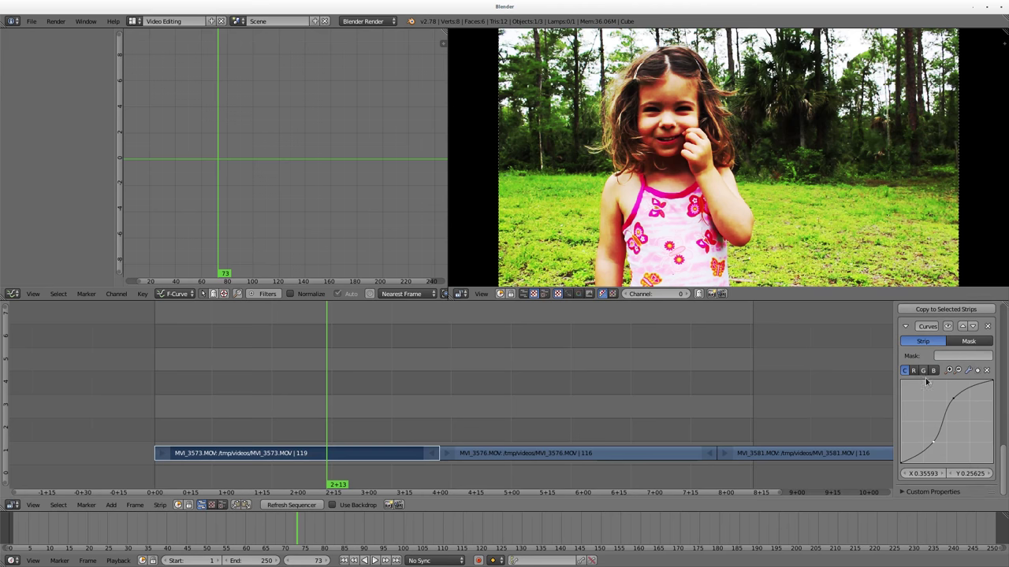
{"action": "left_click", "coordinate": [906, 330]}
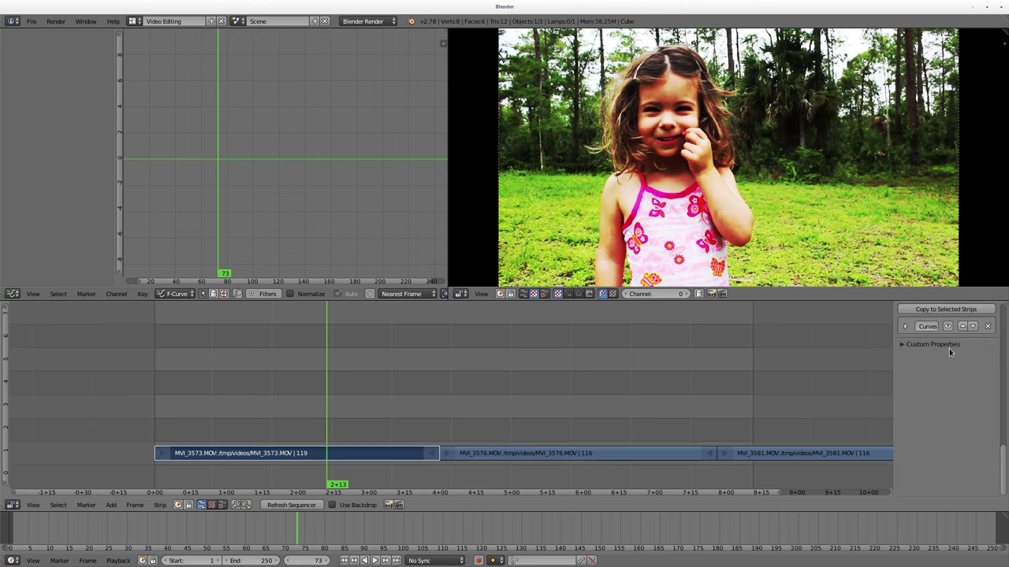
Step: Add a Hue Correct modifier, pull its saturation curve down in the magenta range to about X 0.909, Y 0.006, and collapse it
{"action": "scroll", "coordinate": [942, 319], "scroll_direction": "up", "scroll_amount": 2}
{"action": "left_click", "coordinate": [944, 318]}
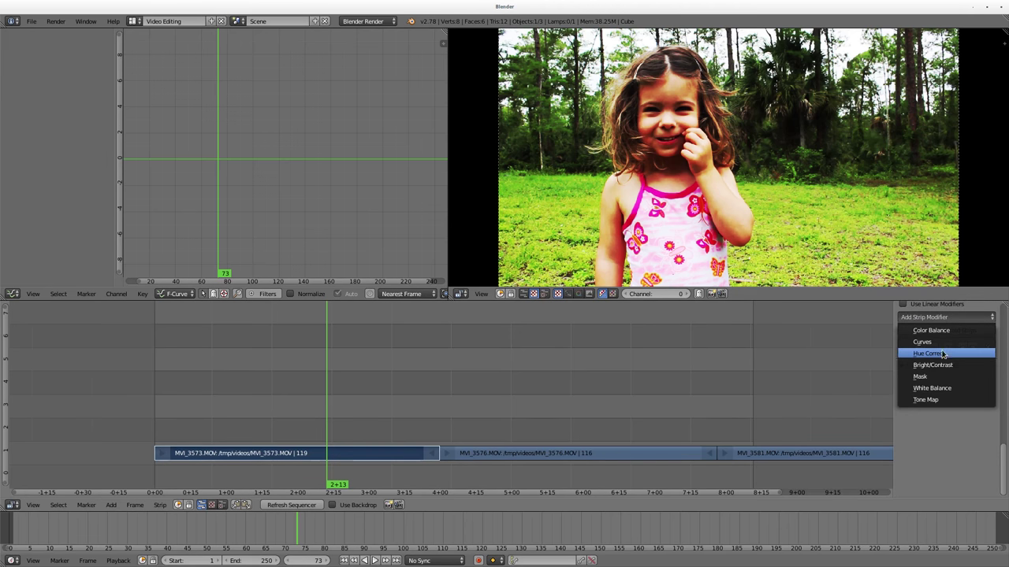
{"action": "left_click", "coordinate": [944, 354]}
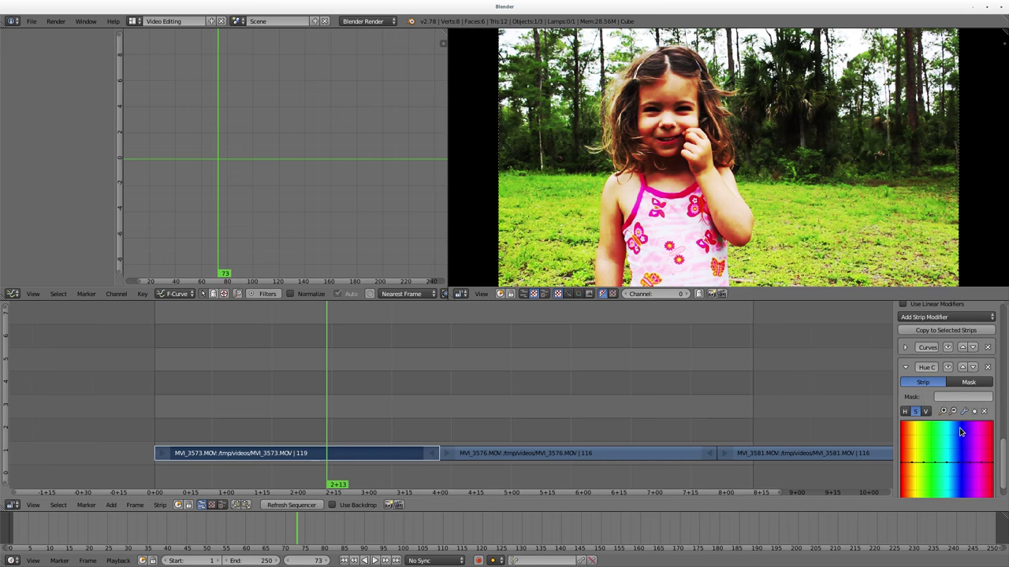
{"action": "scroll", "coordinate": [976, 462], "scroll_direction": "down", "scroll_amount": 1}
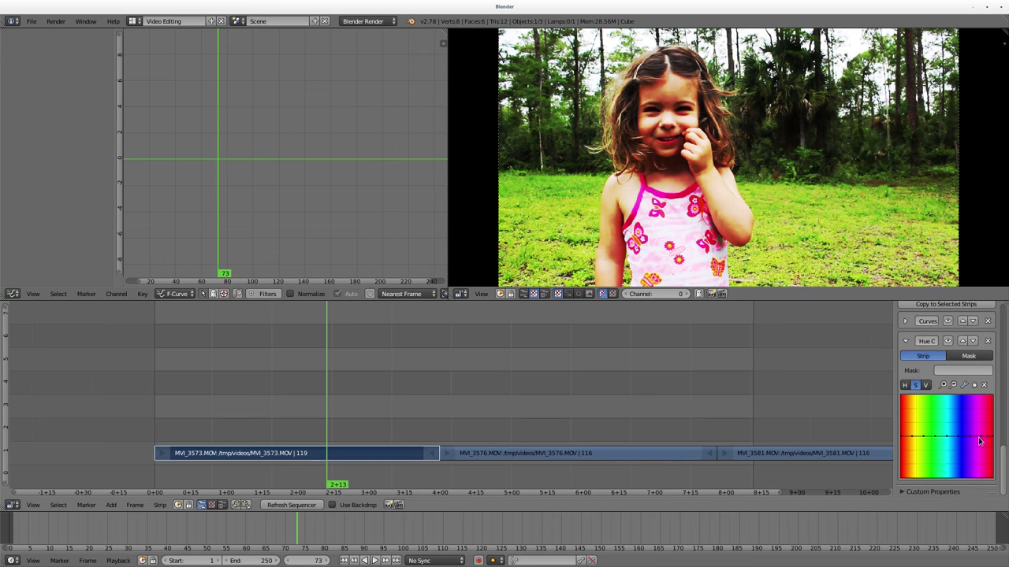
{"action": "left_click_drag", "start_coordinate": [981, 439], "coordinate": [984, 477]}
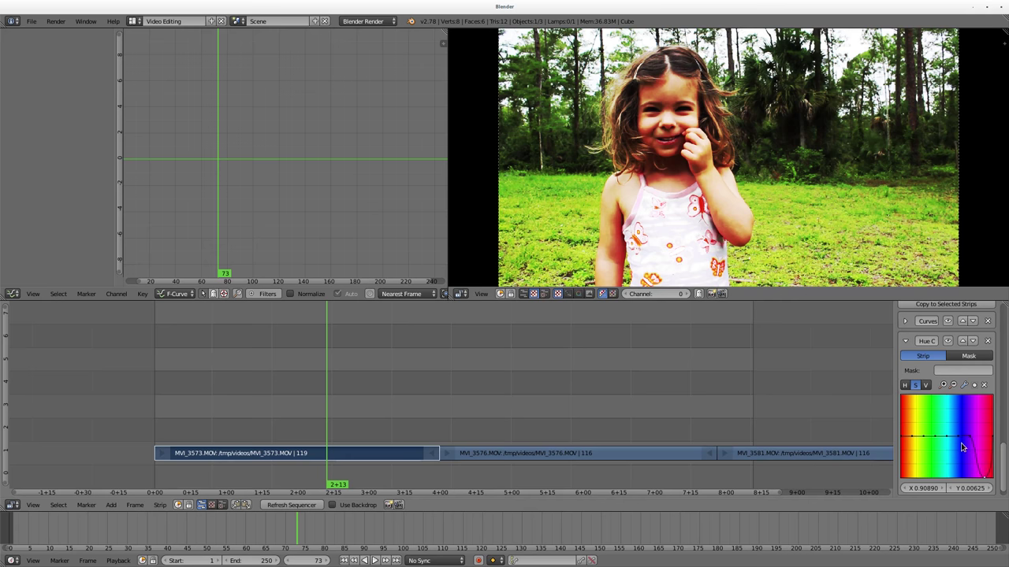
{"action": "left_click", "coordinate": [905, 341]}
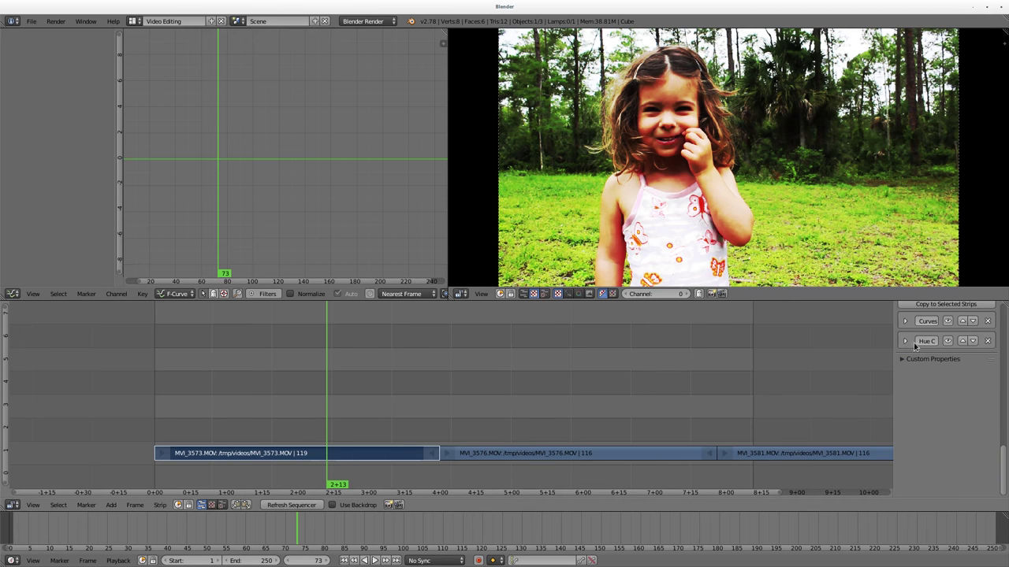
Step: Try the Hue Correct modifier above Curves in the stack and return it below Curves
{"action": "scroll", "coordinate": [938, 392], "scroll_direction": "up", "scroll_amount": 2}
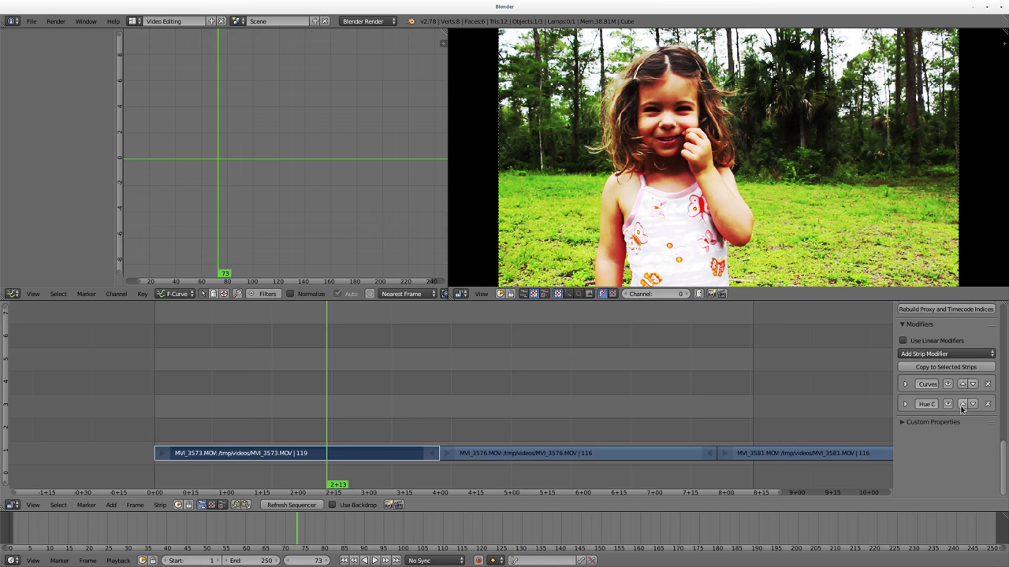
{"action": "left_click", "coordinate": [962, 404]}
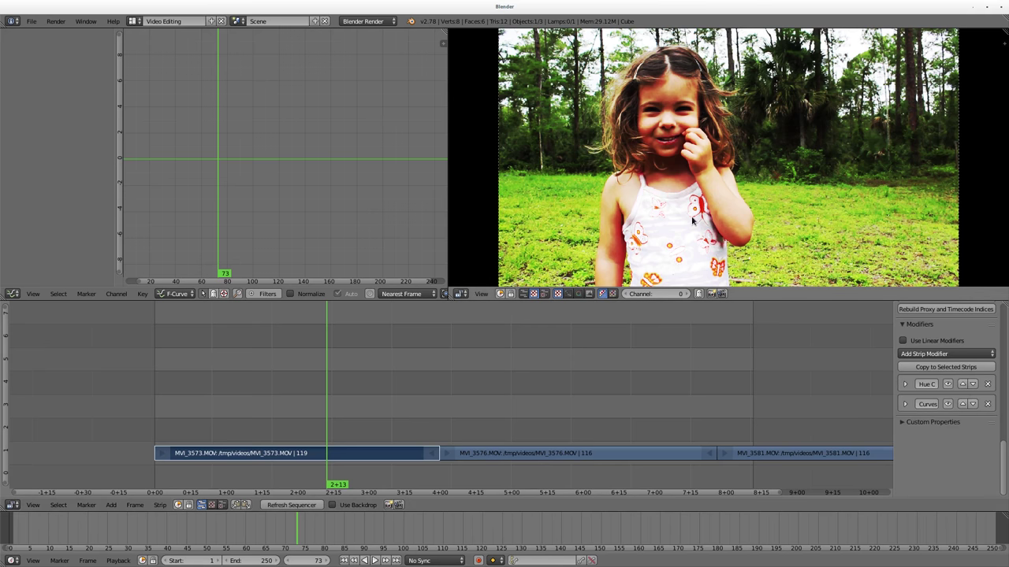
{"action": "left_click", "coordinate": [972, 386]}
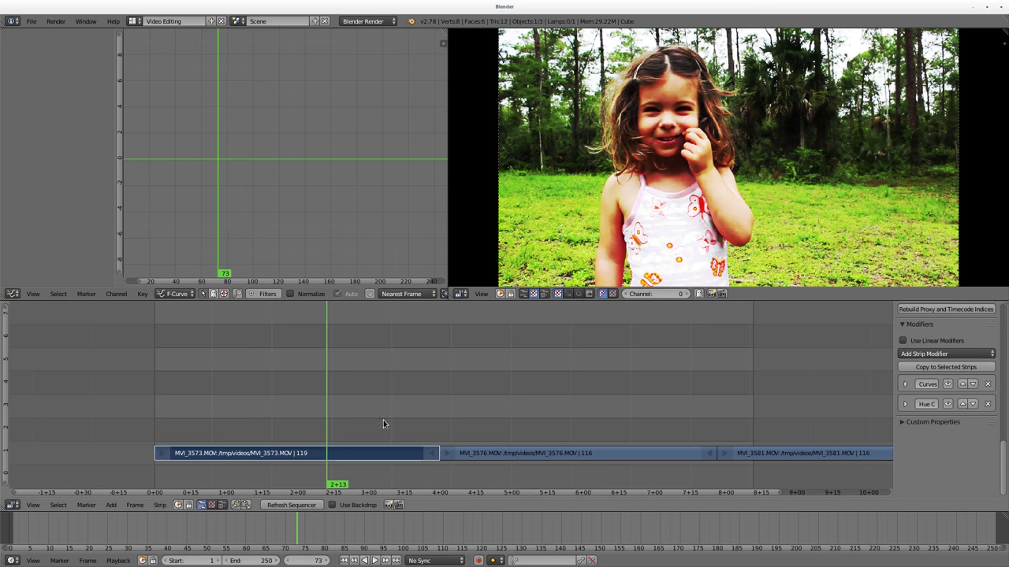
Step: Preview several frames of the second and third clips to compare their colors with the first clip
{"action": "left_click", "coordinate": [635, 382]}
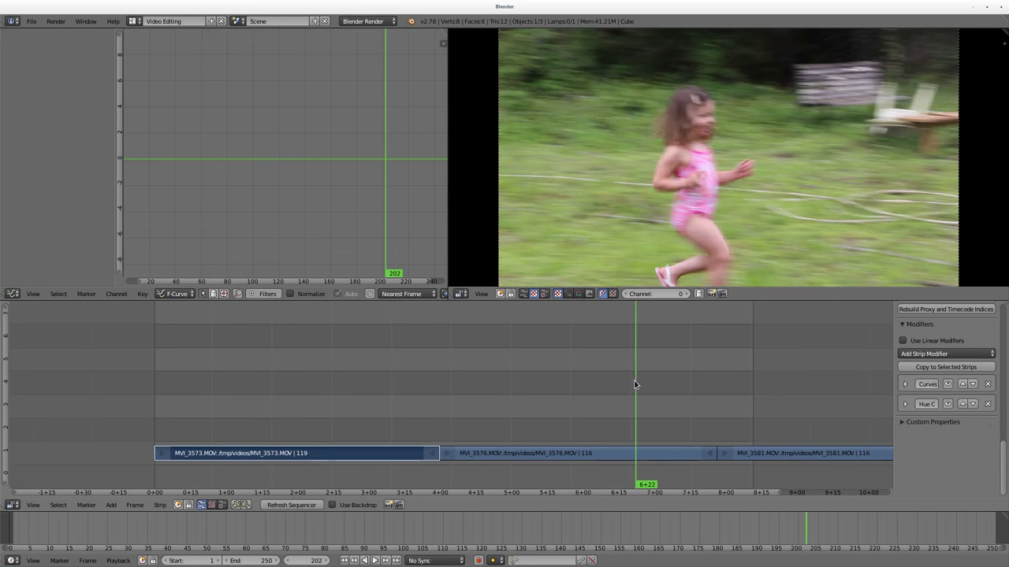
{"action": "left_click", "coordinate": [793, 384]}
{"action": "left_click", "coordinate": [598, 389]}
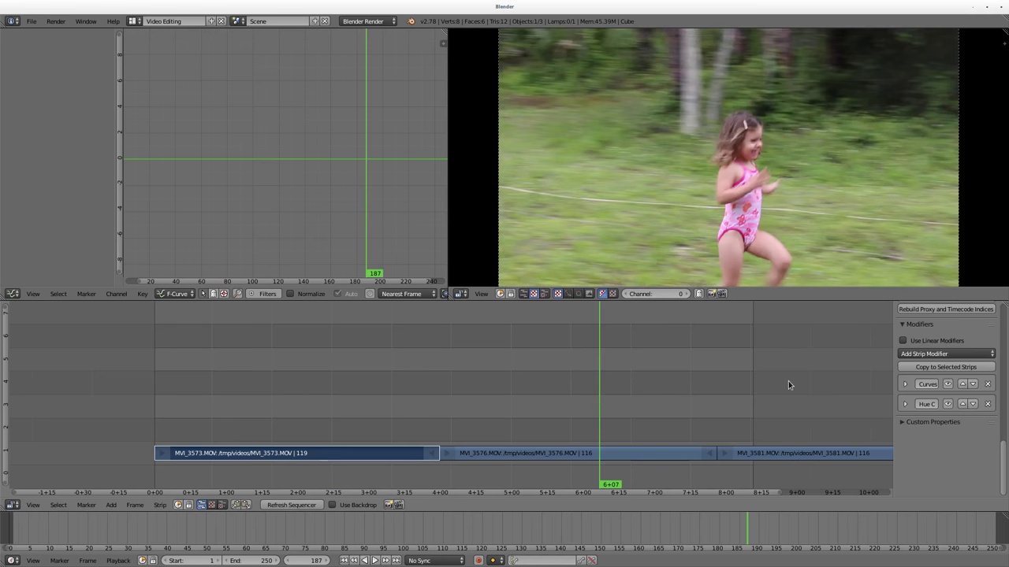
{"action": "left_click", "coordinate": [796, 387]}
{"action": "left_click", "coordinate": [569, 399]}
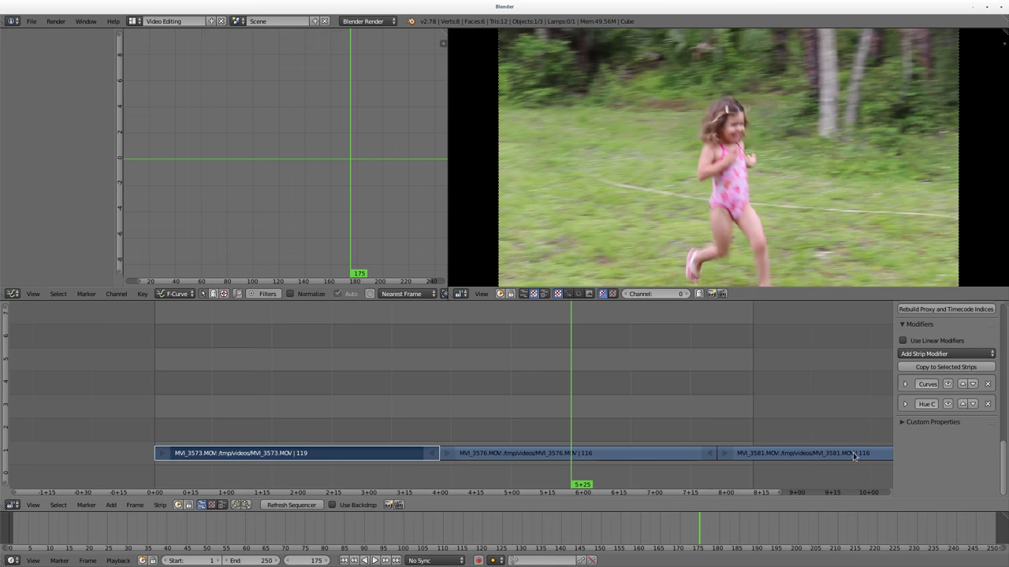
Step: Select all three strips with MVI_3573.MOV active and copy its modifiers to the selected strips using Replace
{"action": "right_click", "coordinate": [674, 428], "text": "ctrl"}
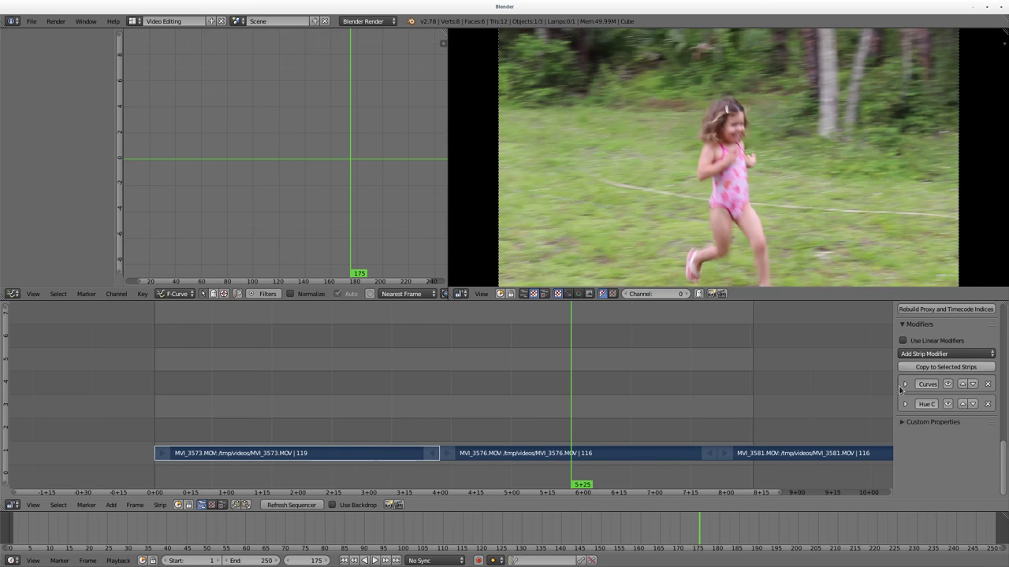
{"action": "left_click", "coordinate": [635, 455]}
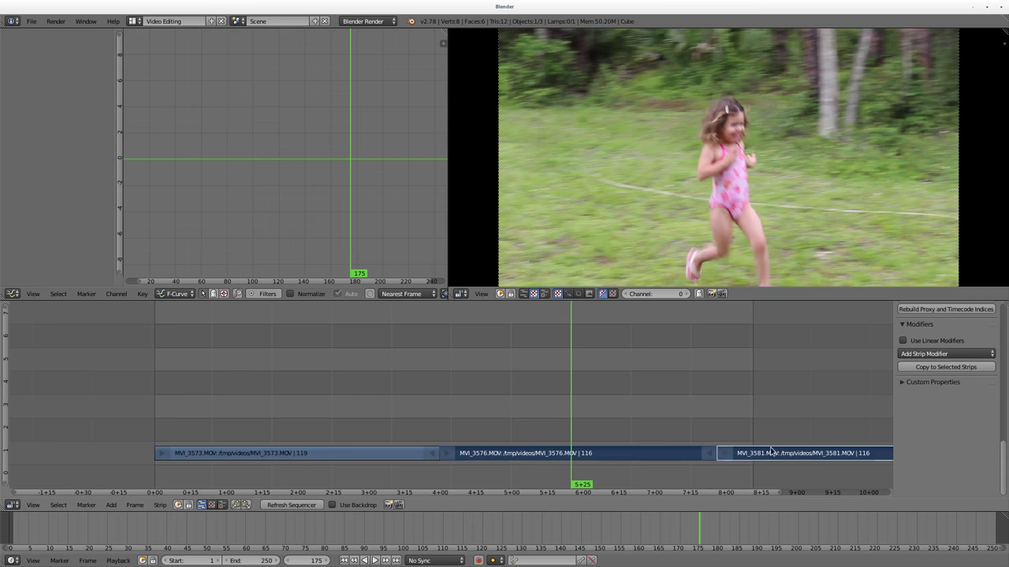
{"action": "left_click", "coordinate": [399, 457]}
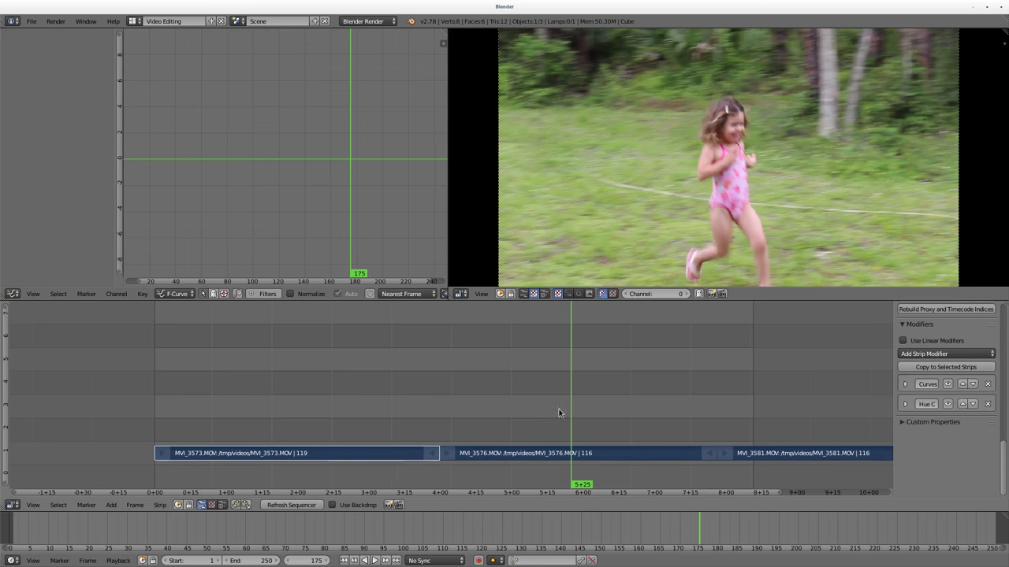
{"action": "left_click", "coordinate": [945, 369]}
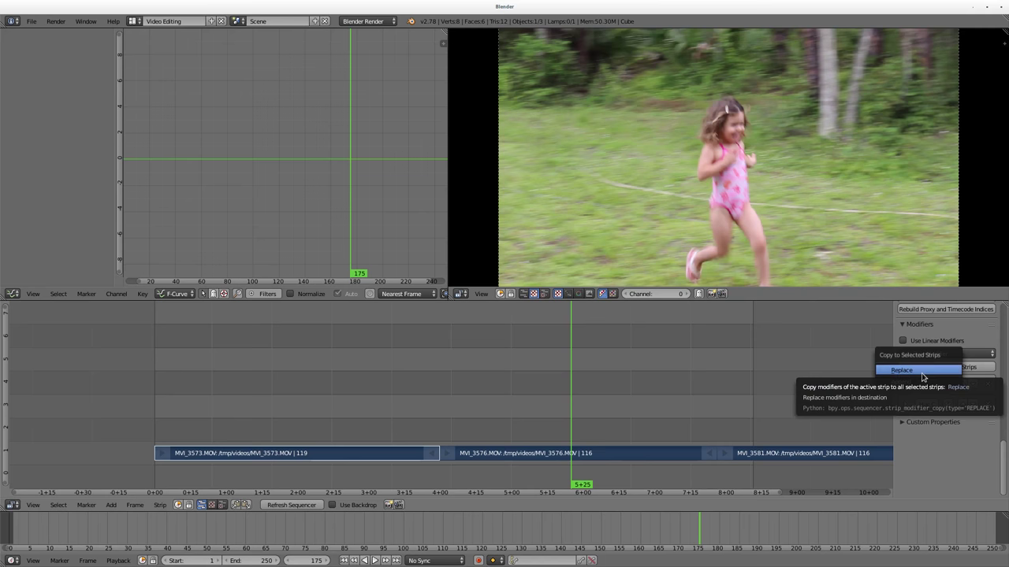
{"action": "left_click", "coordinate": [922, 377]}
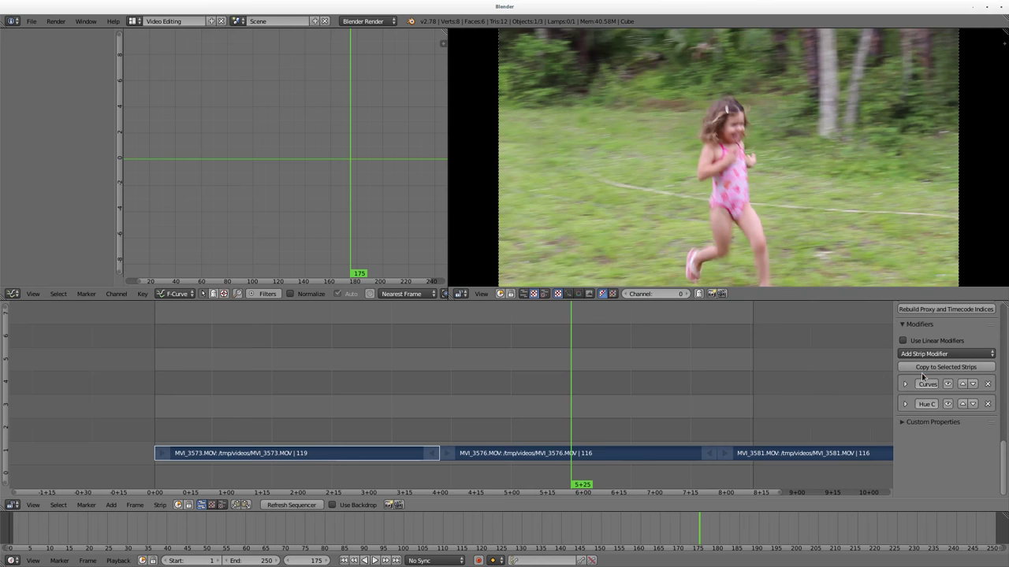
Step: Preview several frames across the second and third clips to check the effect of the copied modifiers
{"action": "left_click", "coordinate": [650, 375]}
{"action": "left_click", "coordinate": [566, 375]}
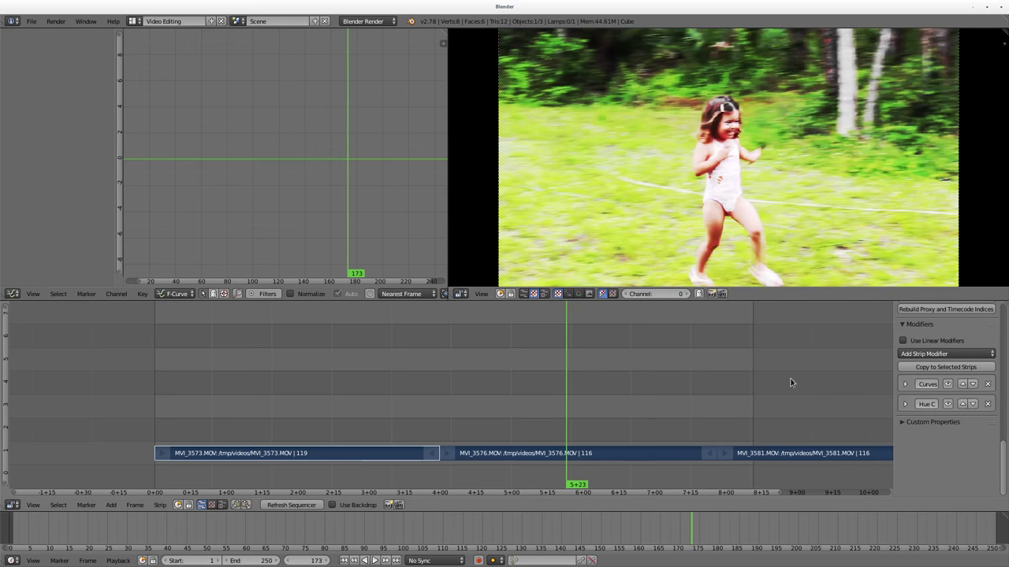
{"action": "left_click", "coordinate": [788, 383]}
{"action": "left_click", "coordinate": [836, 382]}
{"action": "left_click_drag", "start_coordinate": [747, 390], "coordinate": [534, 397]}
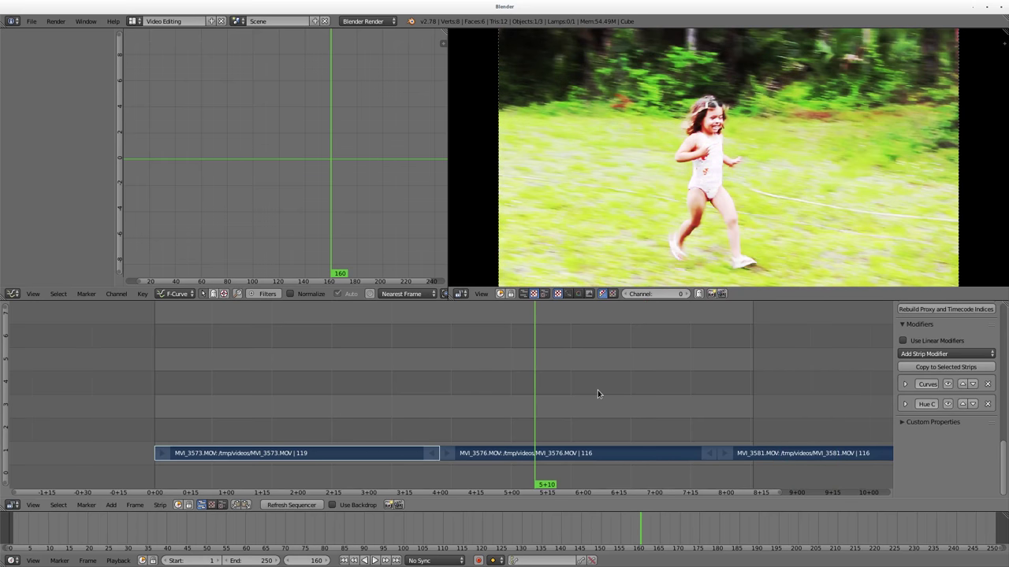
Step: Add a Bright/Contrast modifier to the MVI_3576.MOV strip and set its Bright value to 32.4
{"action": "left_click", "coordinate": [937, 356]}
{"action": "right_click", "coordinate": [614, 461]}
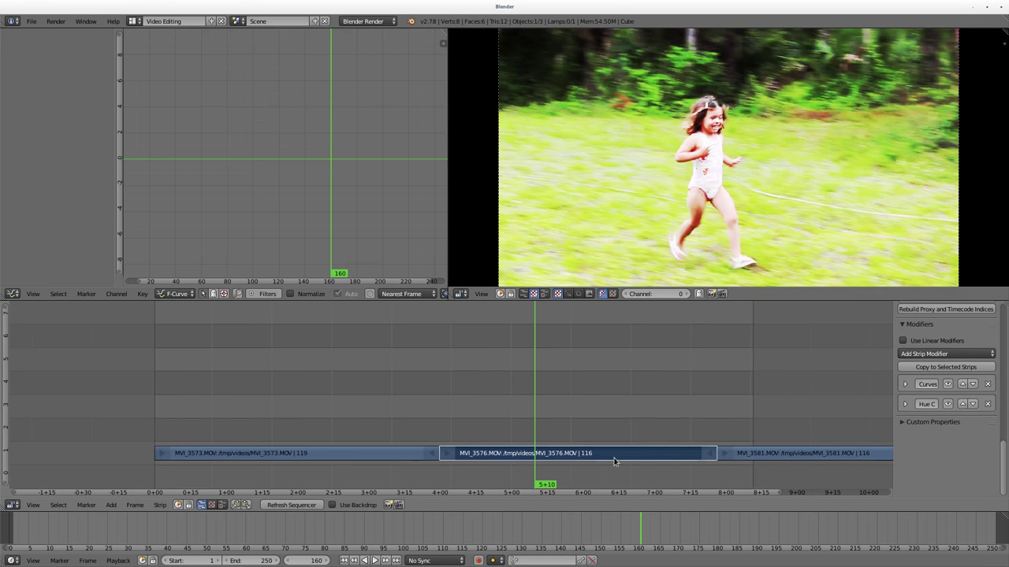
{"action": "left_click", "coordinate": [962, 355]}
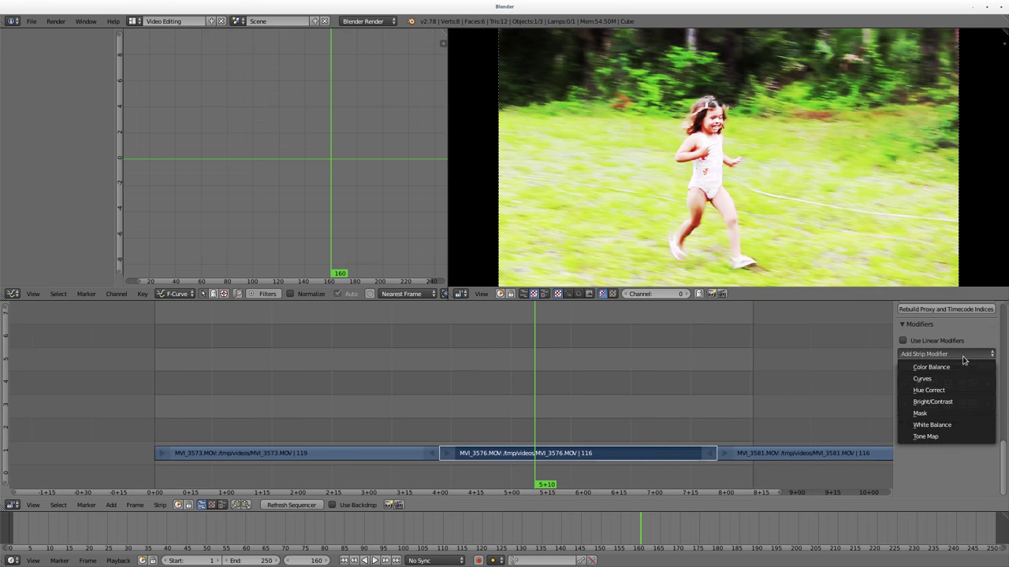
{"action": "left_click", "coordinate": [949, 403]}
{"action": "left_click_drag", "start_coordinate": [936, 471], "coordinate": [985, 471]}
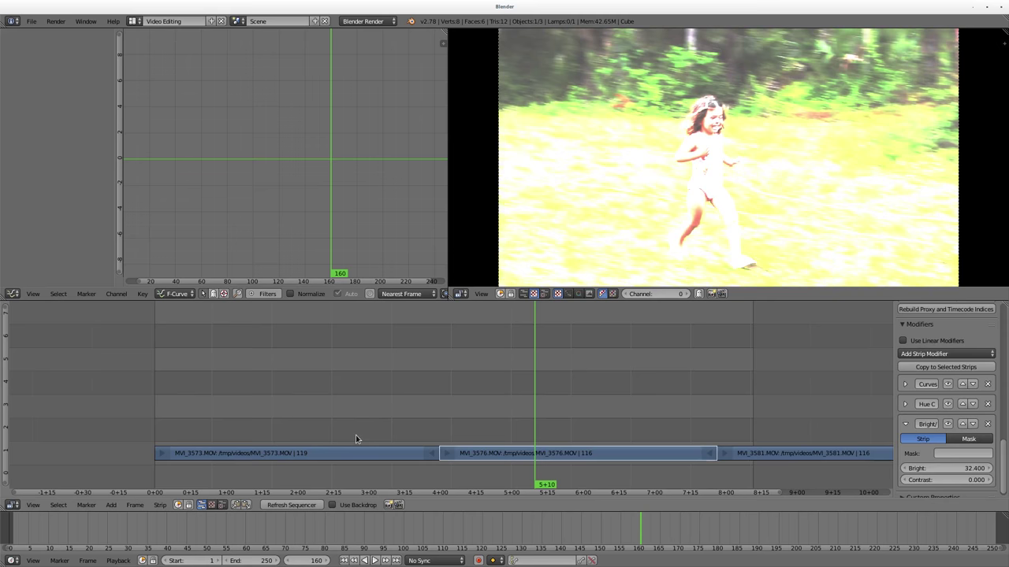
Step: Select all three strips with MVI_3576.MOV active, copy its modifiers to them using Append, and preview frames across the clips
{"action": "left_click", "coordinate": [335, 420]}
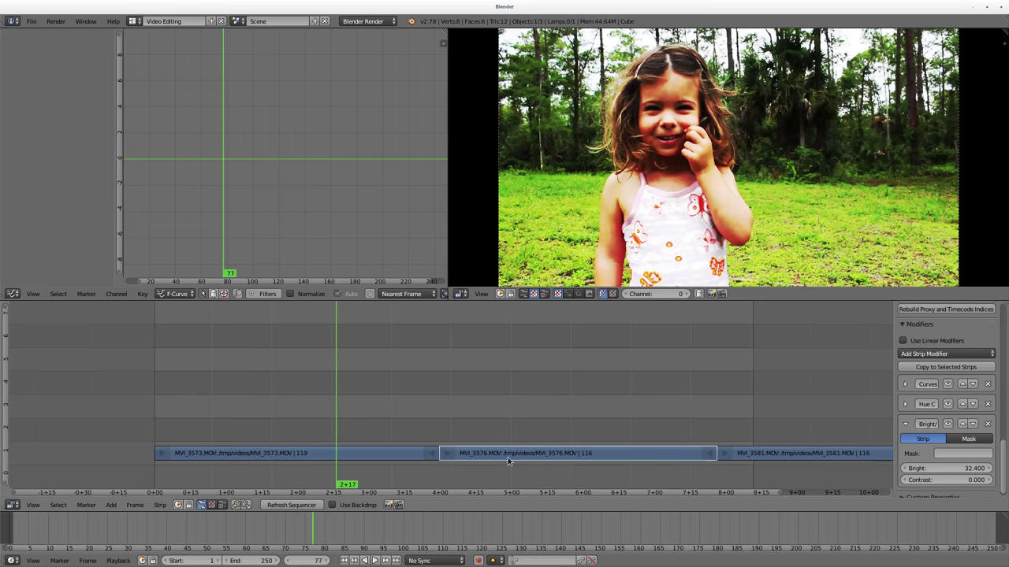
{"action": "key", "text": "a"}
{"action": "key", "text": "a"}
{"action": "key", "text": "a"}
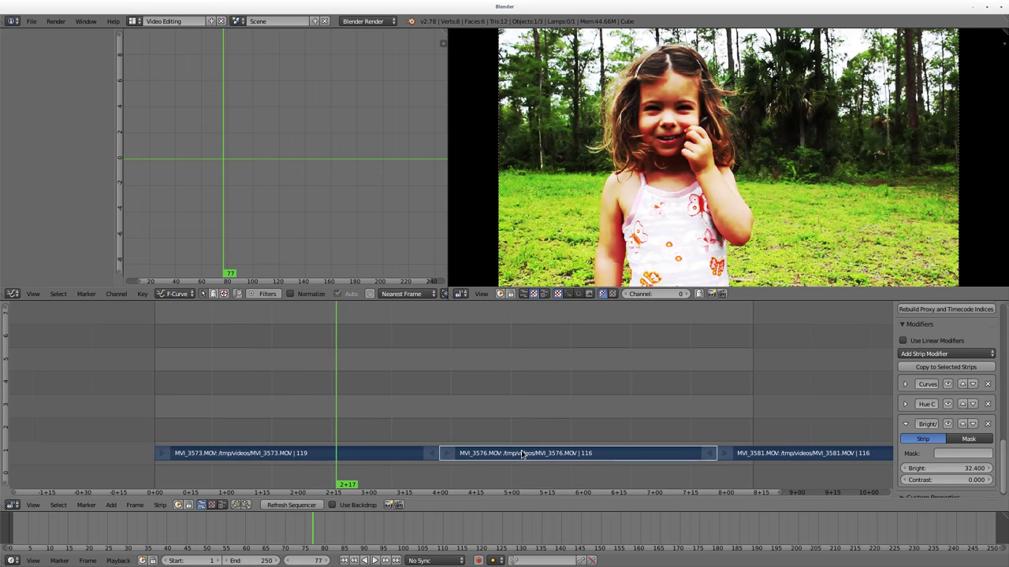
{"action": "left_click", "coordinate": [981, 367]}
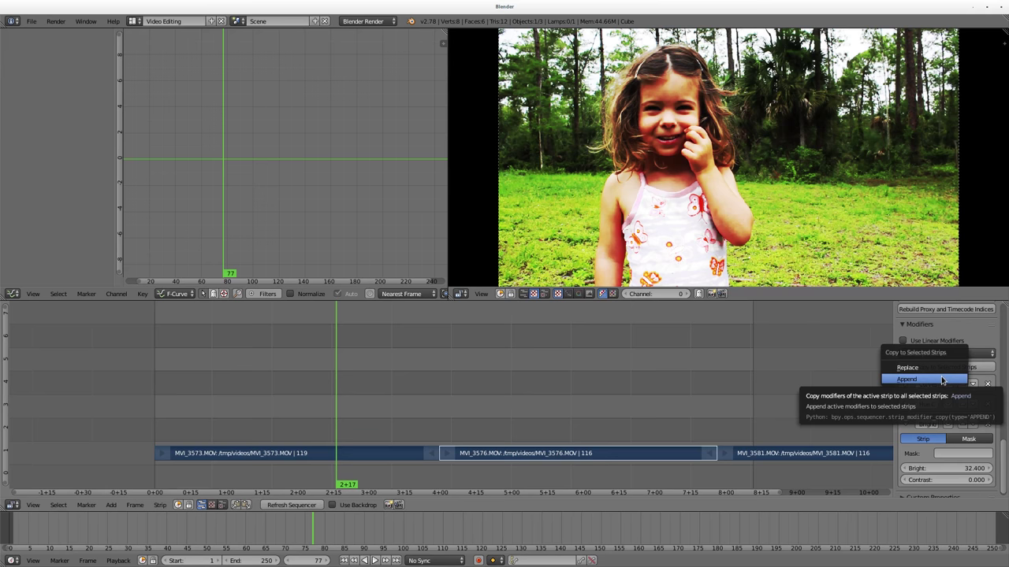
{"action": "left_click", "coordinate": [942, 381]}
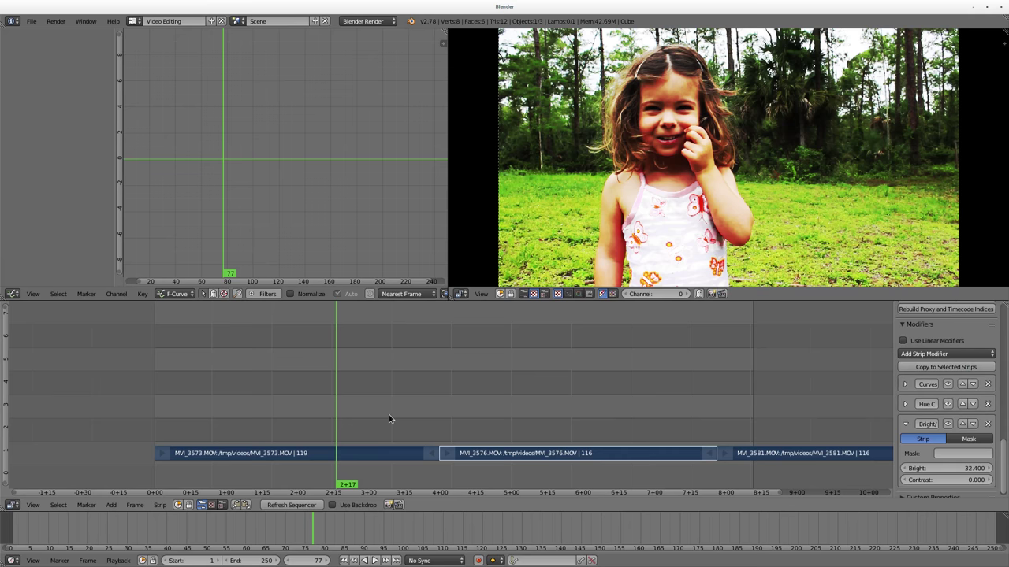
{"action": "left_click_drag", "start_coordinate": [375, 415], "coordinate": [798, 400]}
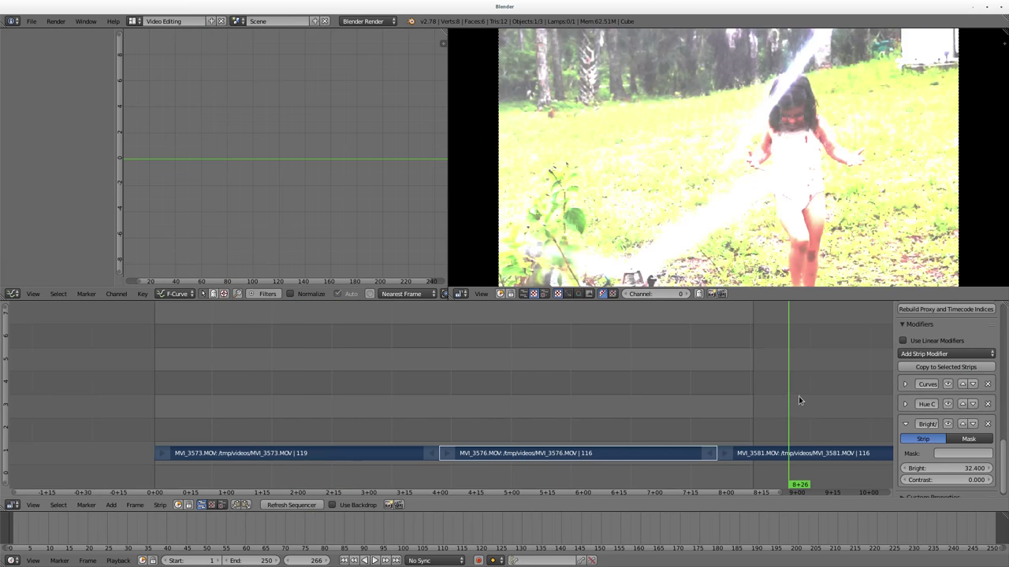
{"action": "left_click", "coordinate": [646, 412]}
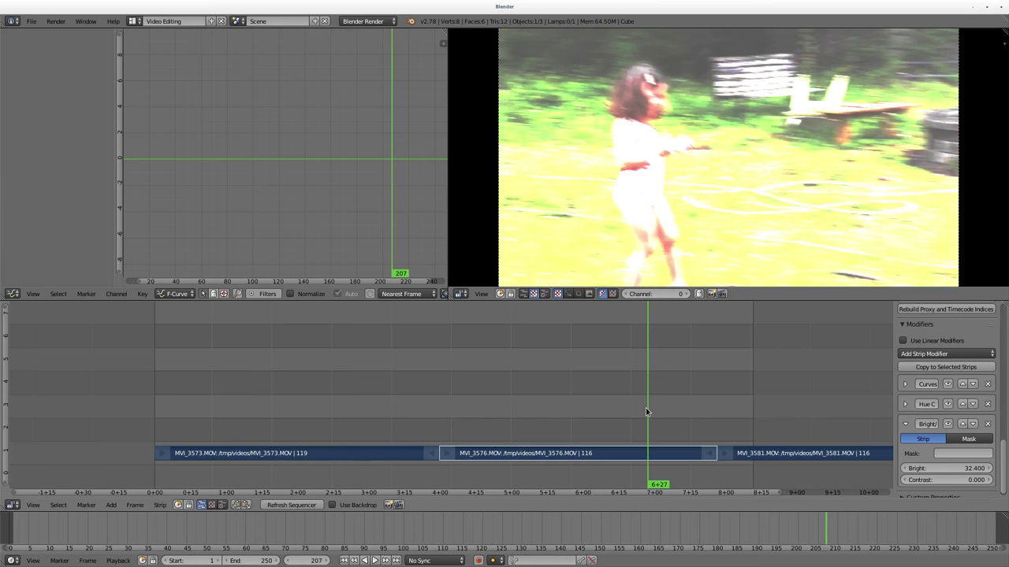